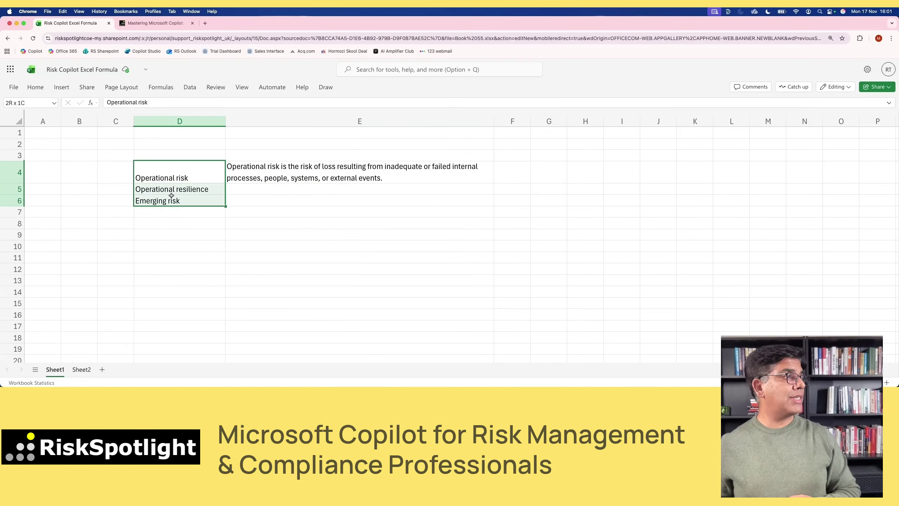
# Fill the COPILOT definition formula from E4 down through E6 for the remaining two risk terms
pyautogui.click(234, 164)
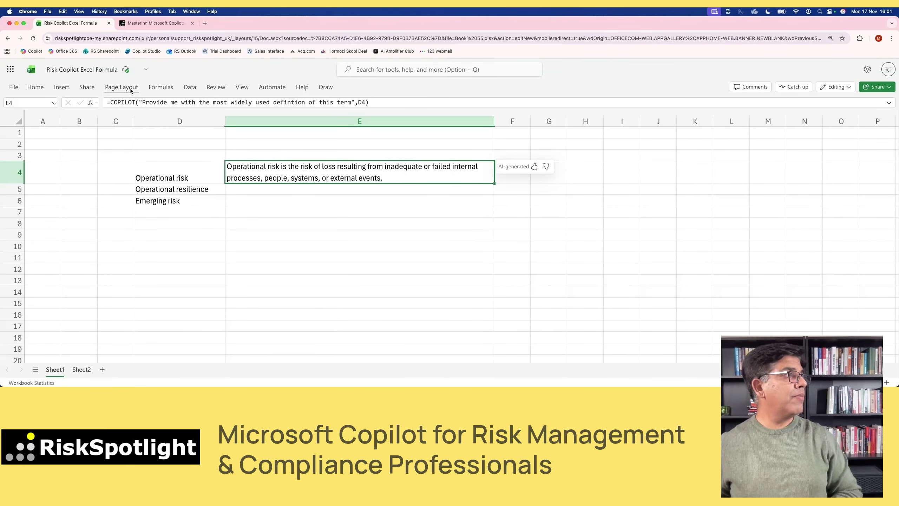
pyautogui.hotkey('ctrl', 'F1')
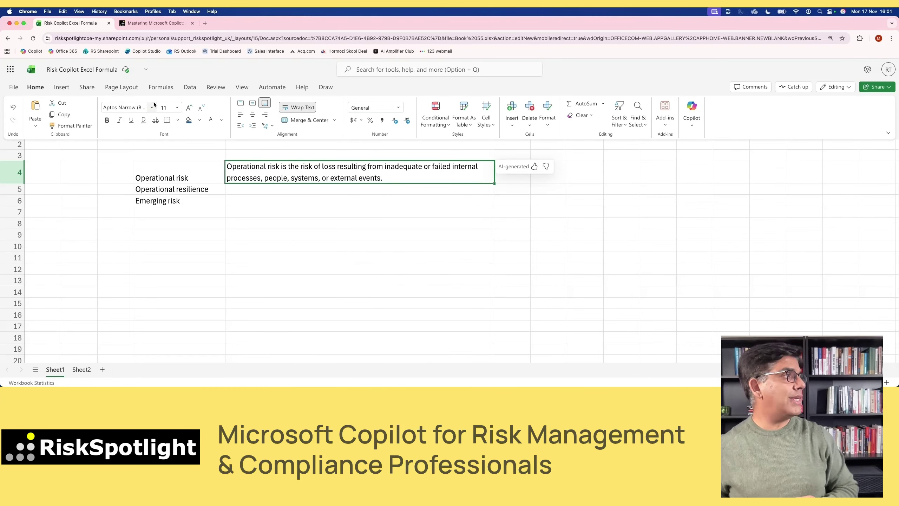
pyautogui.click(260, 174)
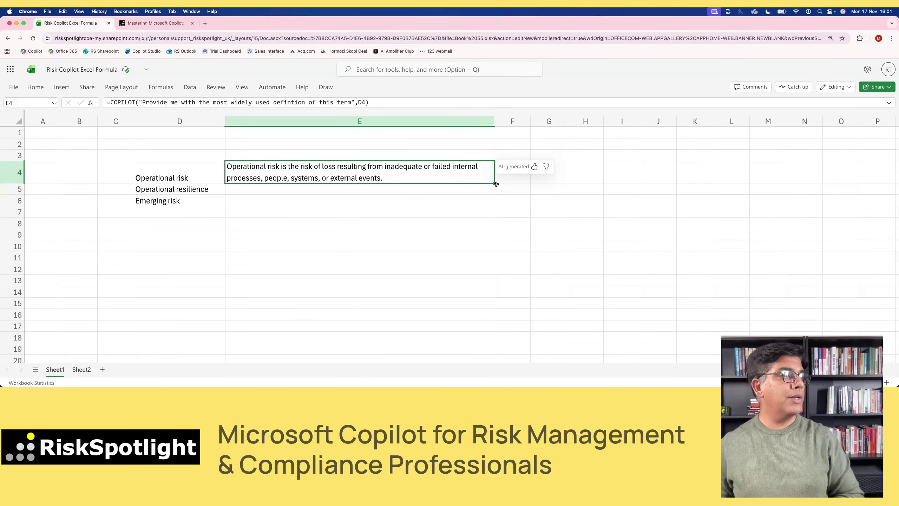
pyautogui.moveTo(494, 183); pyautogui.dragTo(494, 206)
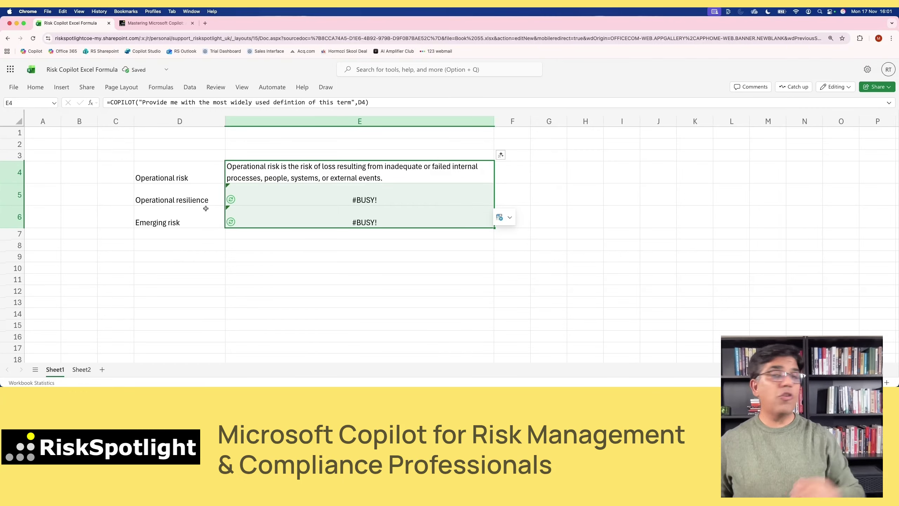
# Increase the heights of rows 5 and 6 to fit the full definitions of operational resilience and emerging risk
pyautogui.click(183, 198)
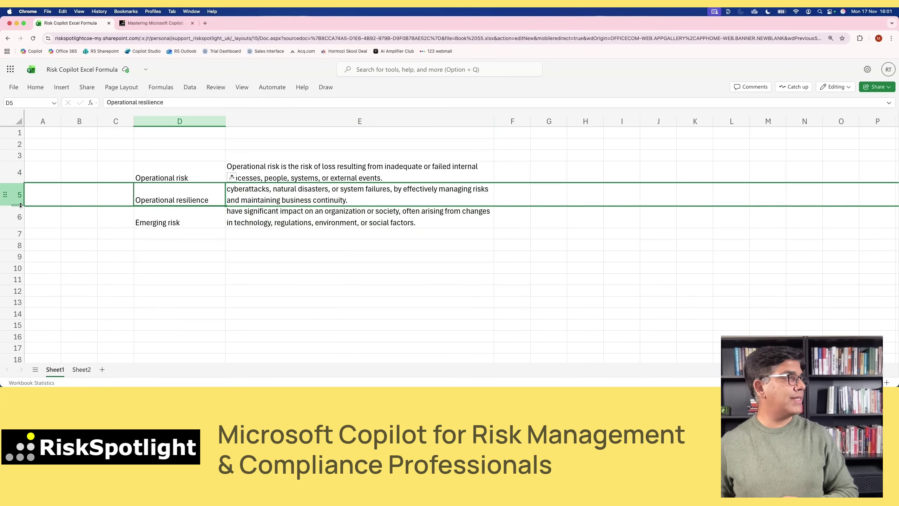
pyautogui.moveTo(20, 206); pyautogui.dragTo(20, 240)
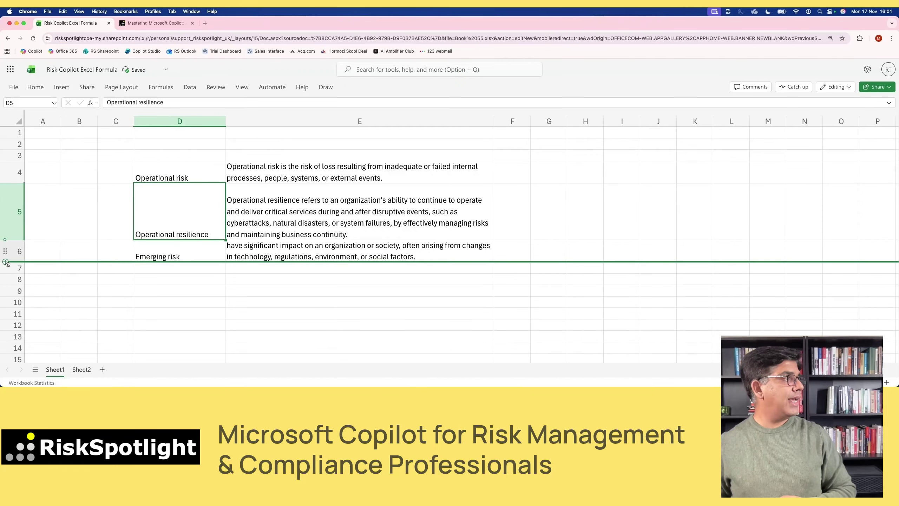
pyautogui.click(13, 260)
pyautogui.moveTo(13, 261); pyautogui.dragTo(13, 283)
pyautogui.click(318, 267)
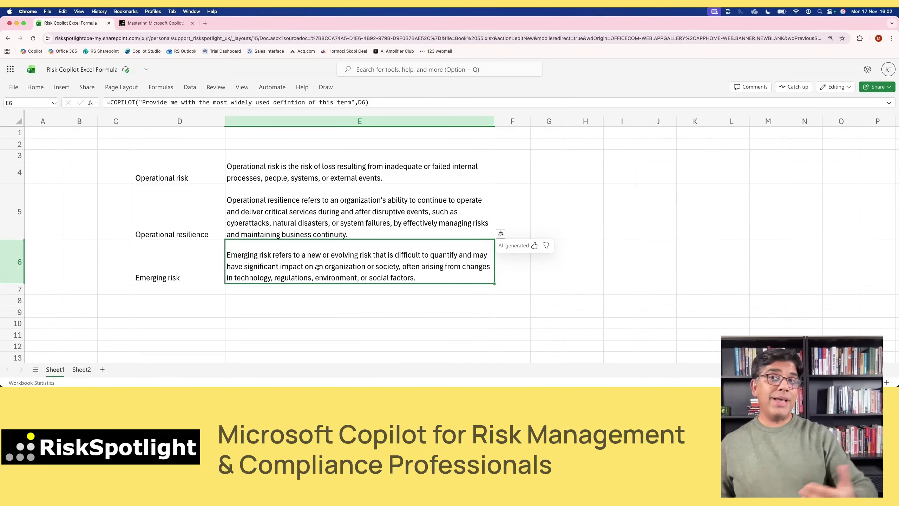
# Open Sheet2 and examine the COPILOT prompt formula behind the Key Causes of risk R-01
pyautogui.click(82, 369)
pyautogui.click(107, 199)
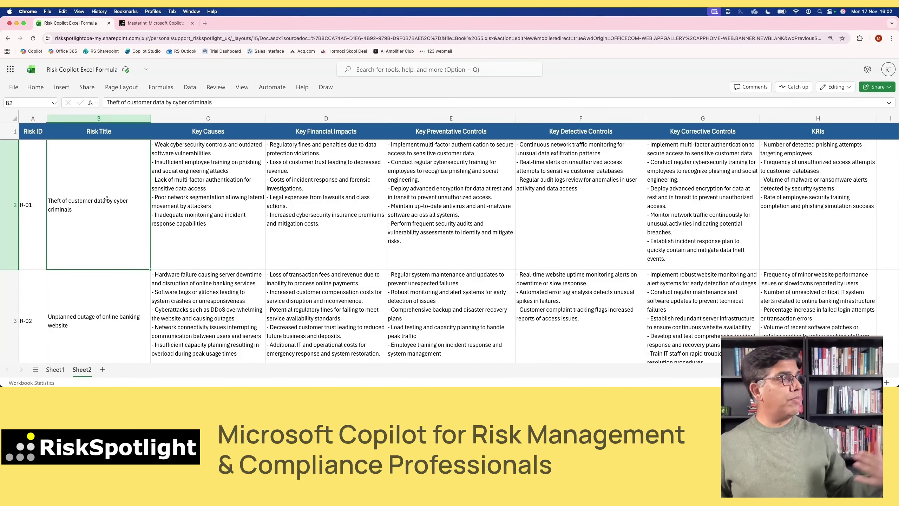
pyautogui.click(235, 177)
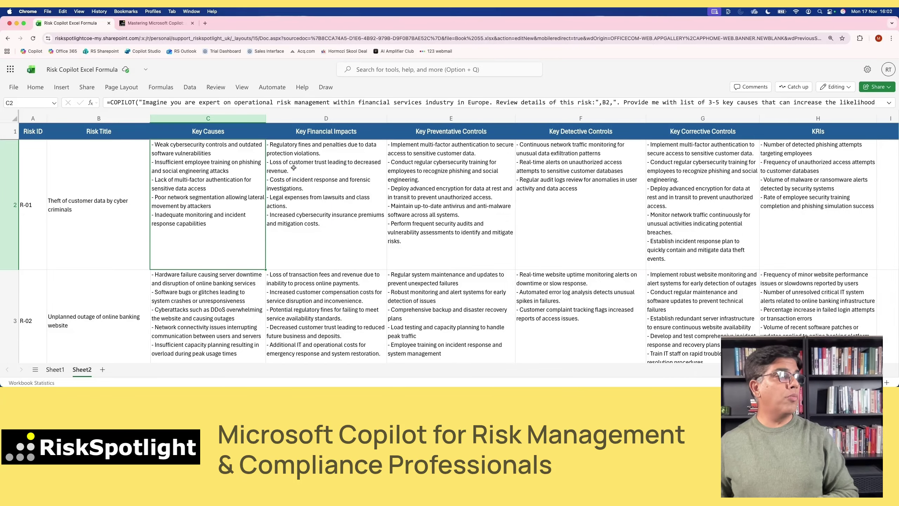
pyautogui.click(146, 106)
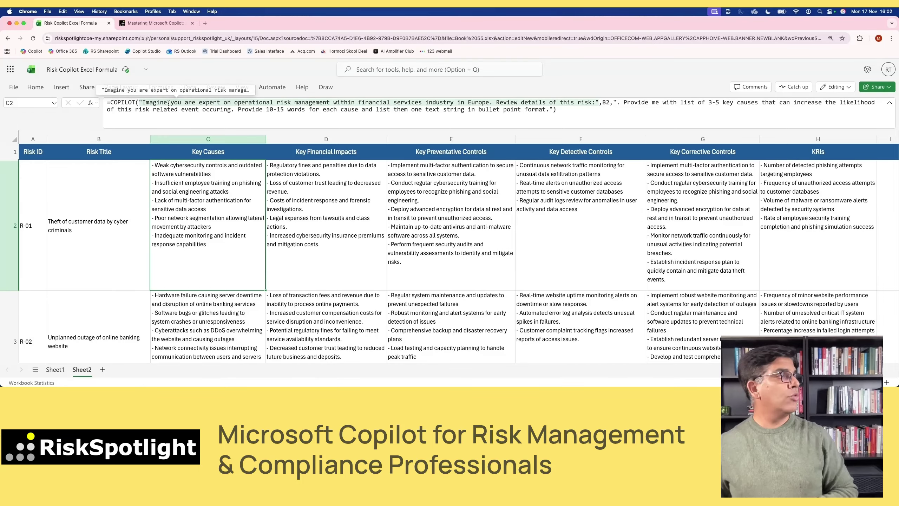
pyautogui.click(244, 111)
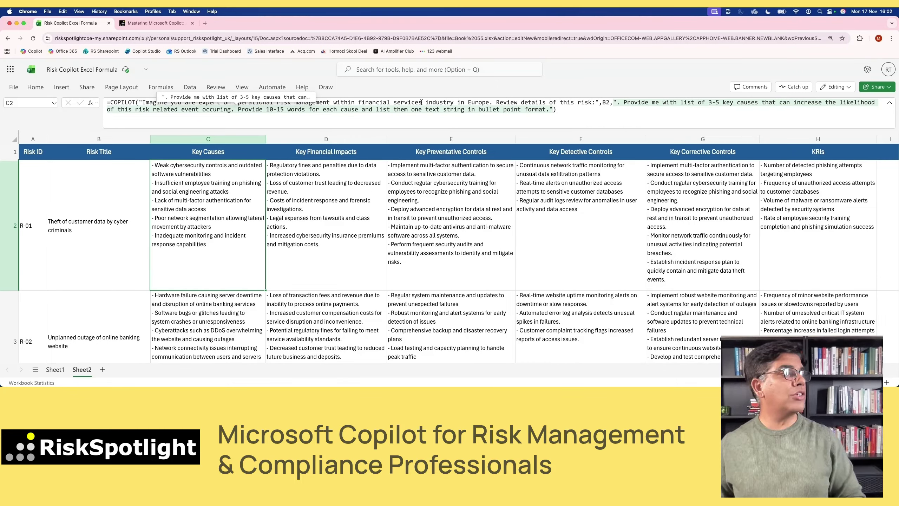
pyautogui.click(464, 103)
pyautogui.click(586, 105)
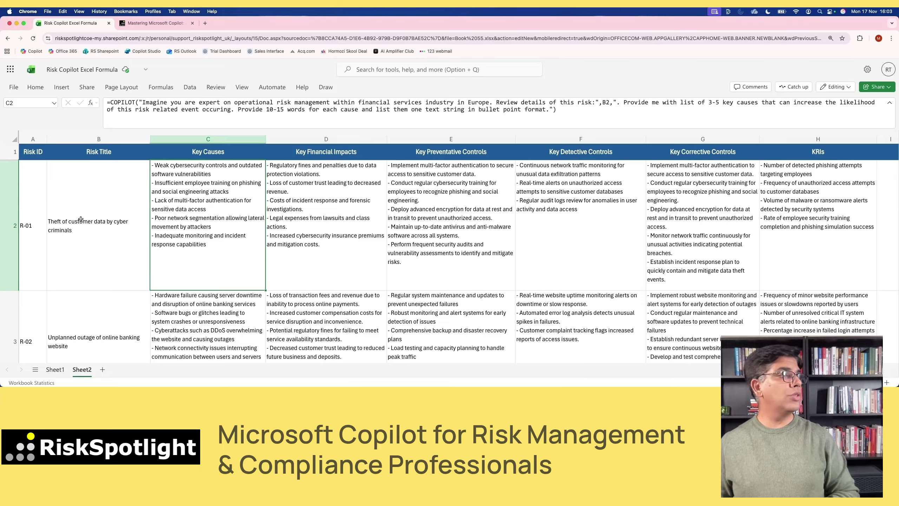
# Review R-01's COPILOT formulas for financial impacts, preventative, detective and corrective controls, and KRIs
pyautogui.click(308, 209)
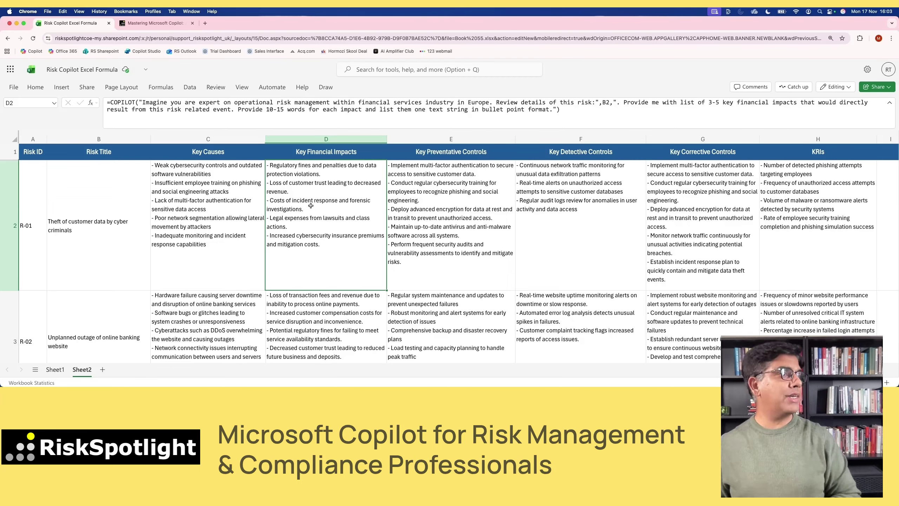
pyautogui.click(471, 212)
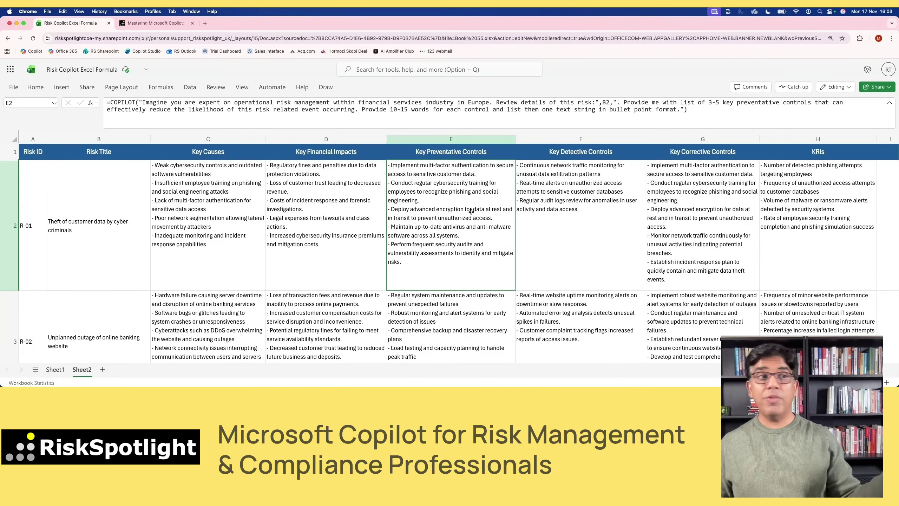
pyautogui.click(574, 204)
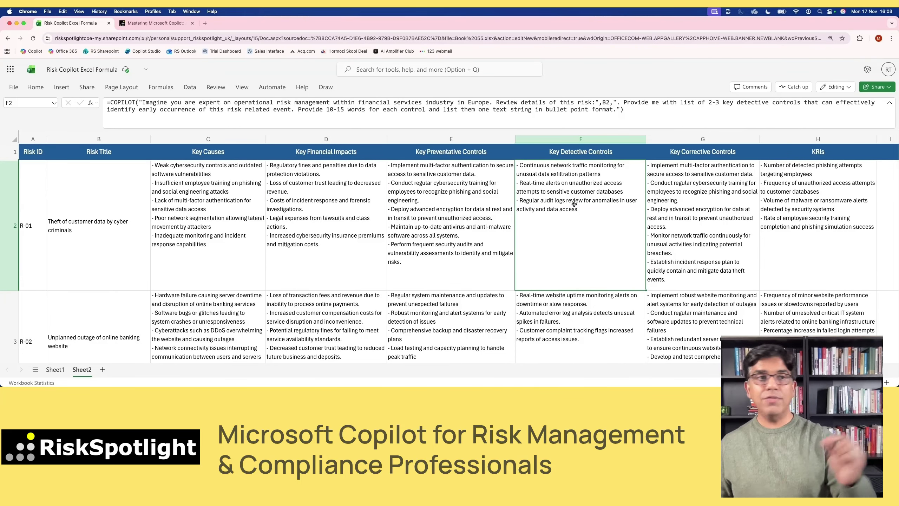
pyautogui.click(664, 185)
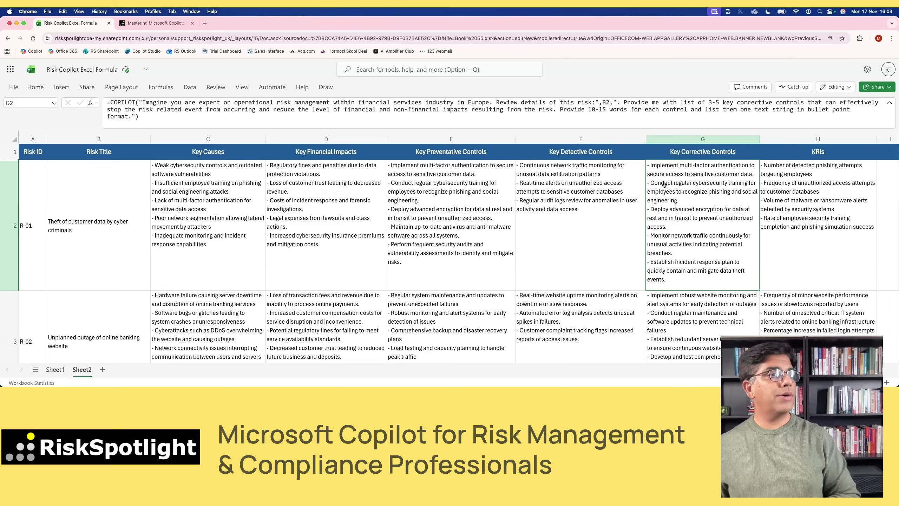
pyautogui.click(839, 207)
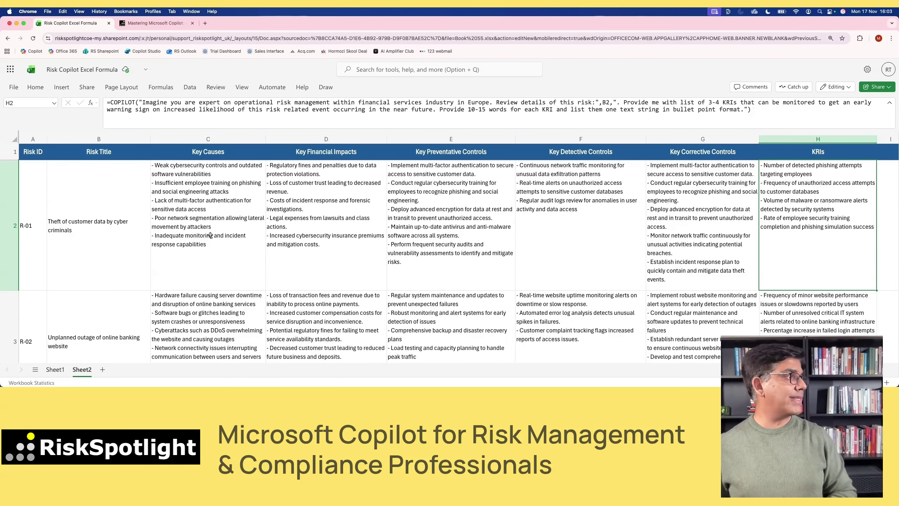
# Add risk R-03 in row 4 with the title "Damage to data center due to fire related accident"
pyautogui.scroll(-5, 211, 235)
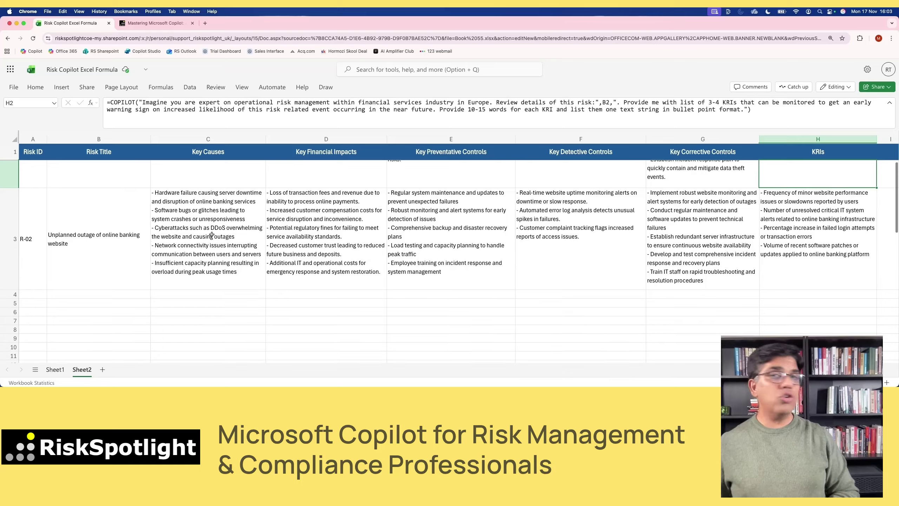
pyautogui.click(42, 260)
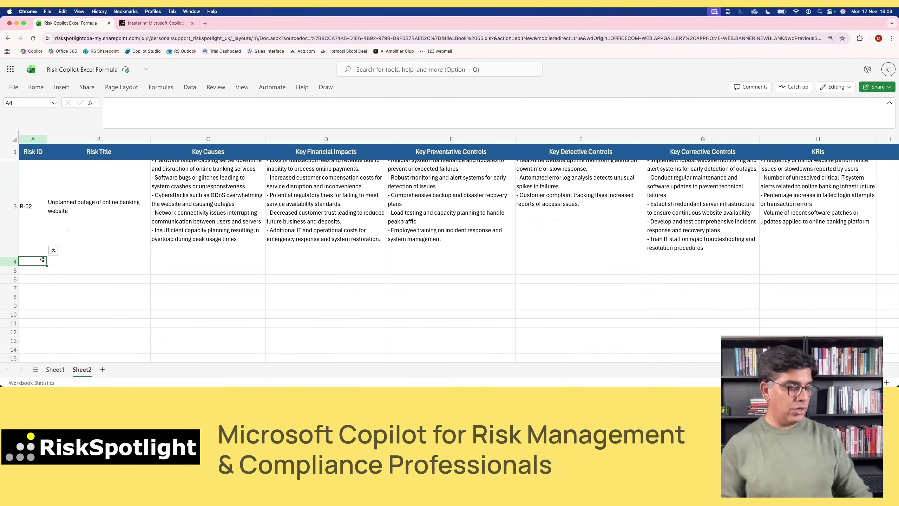
pyautogui.write('R-03')
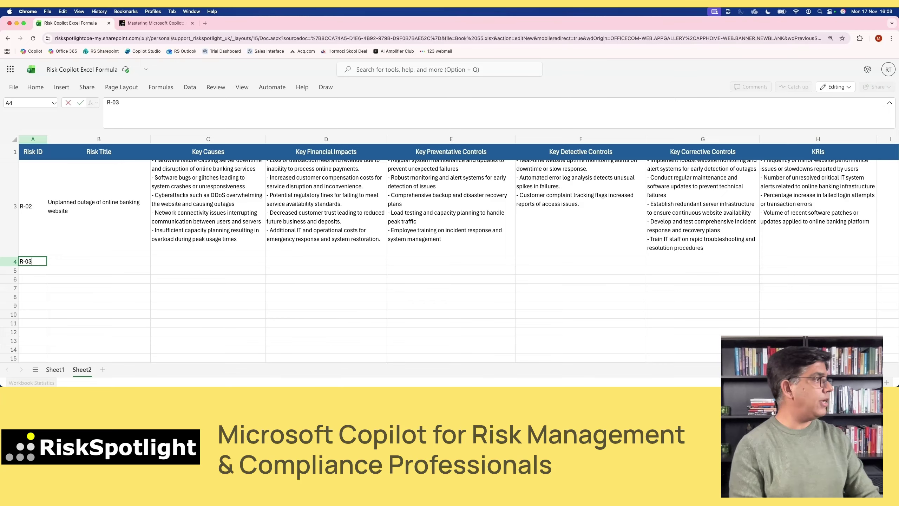
pyautogui.press('Tab')
pyautogui.write('D')
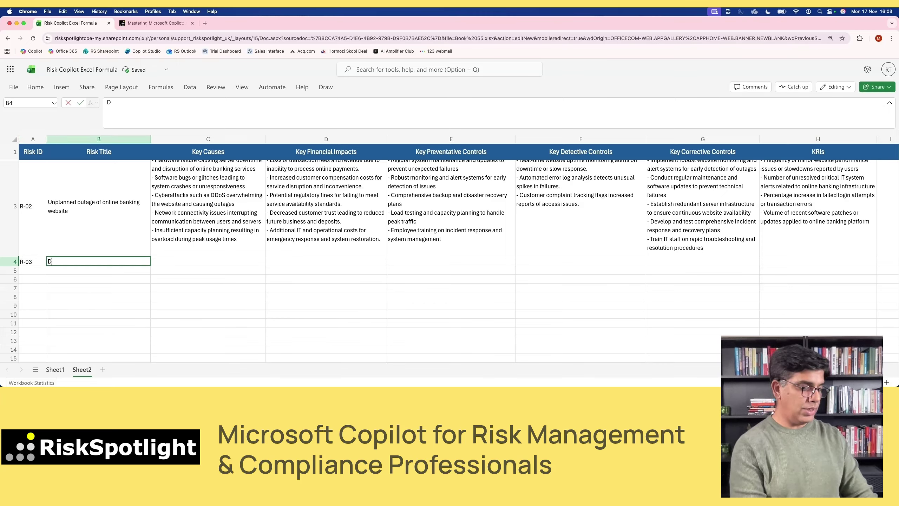
pyautogui.write('amage to data ')
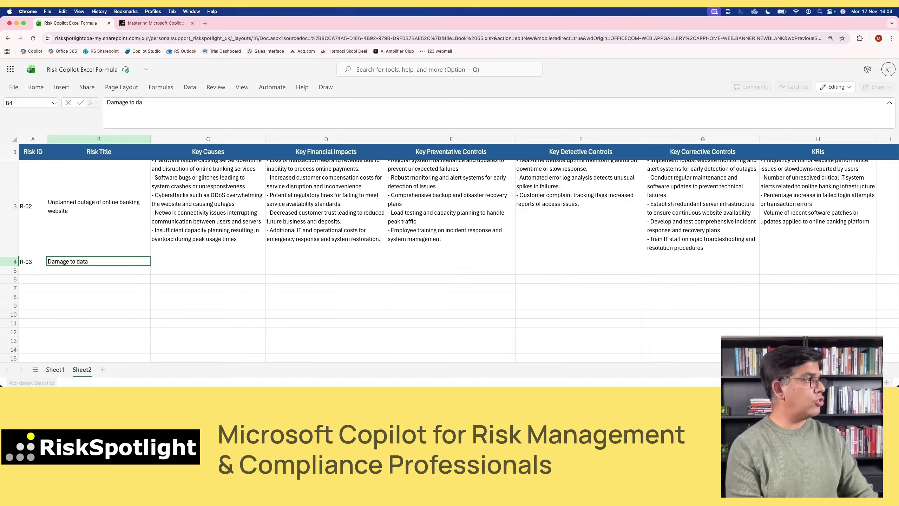
pyautogui.write('center d')
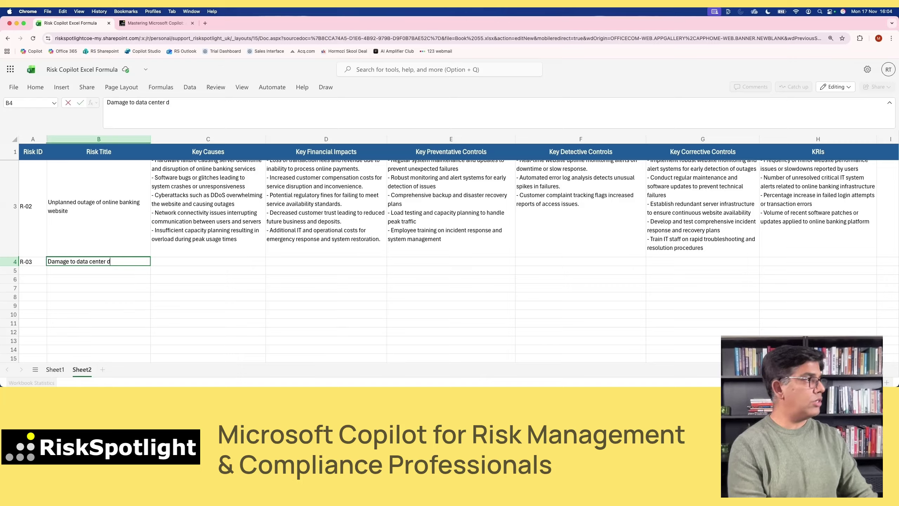
pyautogui.write('ue to fire relate')
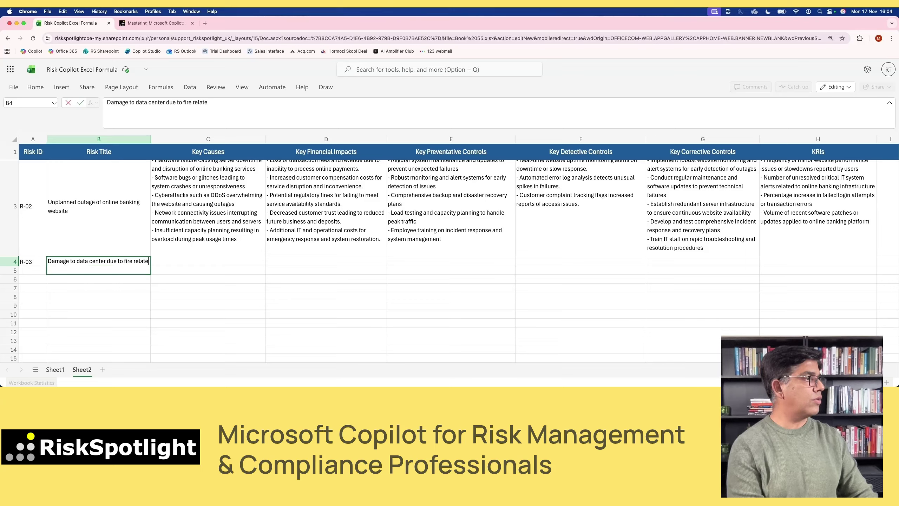
pyautogui.write('d accident')
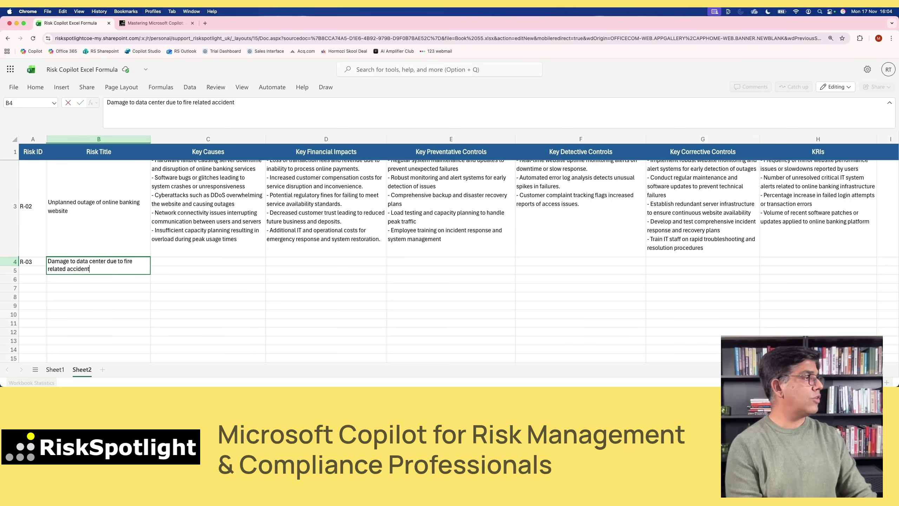
pyautogui.press('Return')
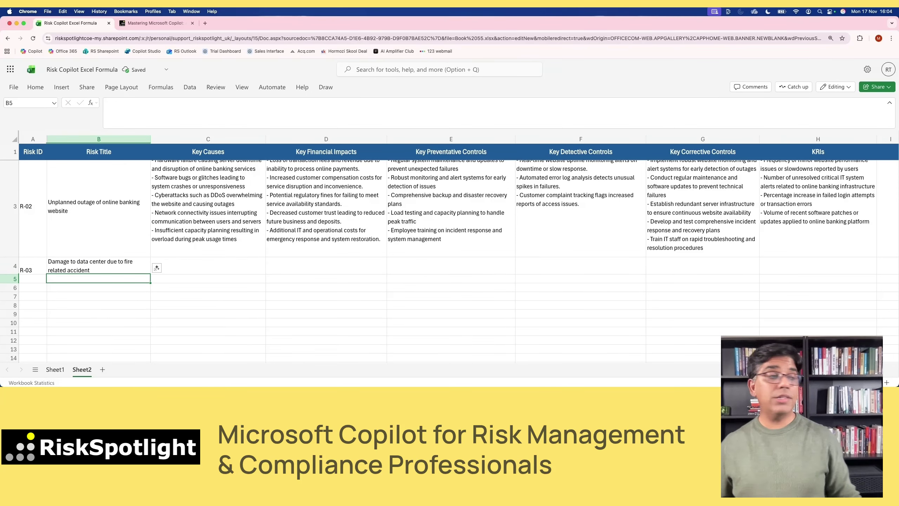
# Copy the COPILOT formulas of risk R-02 from C3:H3 into row 4 for risk R-03
pyautogui.click(158, 233)
pyautogui.hotkey('shift', 'Right')
pyautogui.hotkey('shift', 'Right')
pyautogui.hotkey('shift', 'Right')
pyautogui.hotkey('shift', 'Right')
pyautogui.hotkey('shift', 'Right')
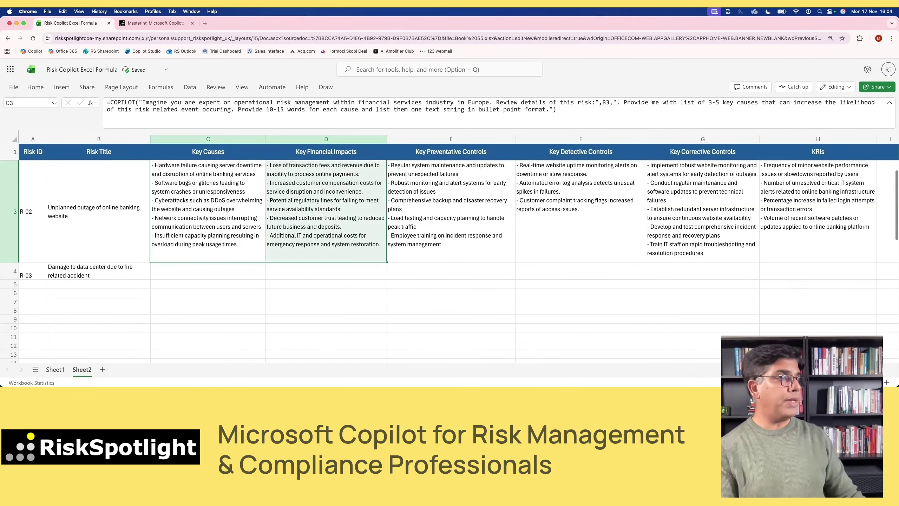
pyautogui.press('super+c')
pyautogui.press('Down')
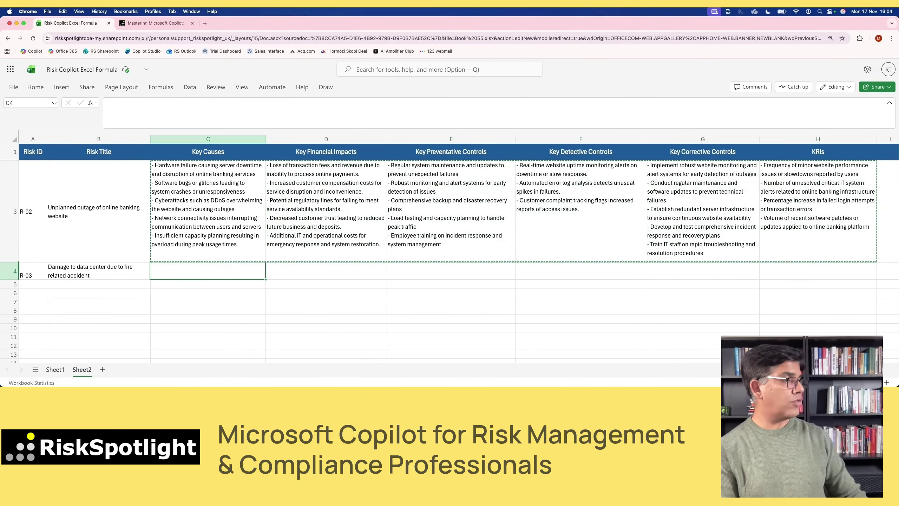
pyautogui.press('super+v')
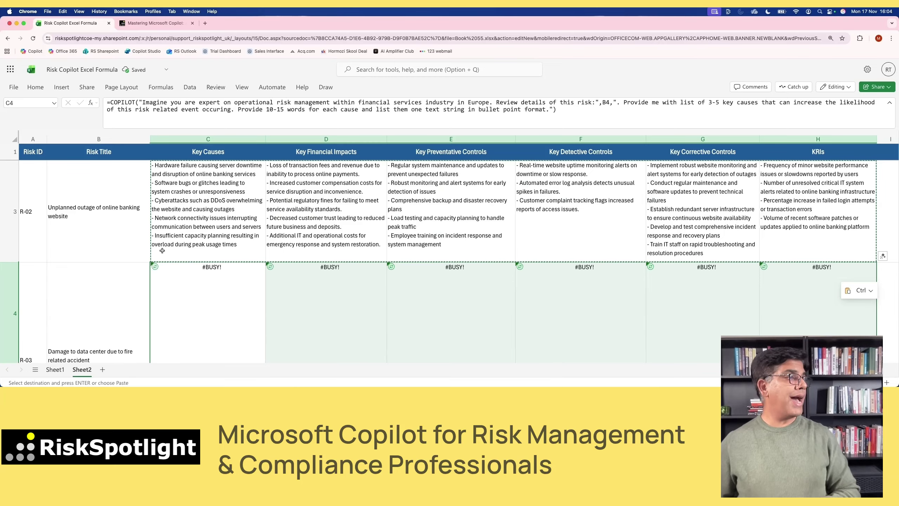
# Increase the height of row 4 to show more of R-03's generated key causes
pyautogui.scroll(-1, 162, 250)
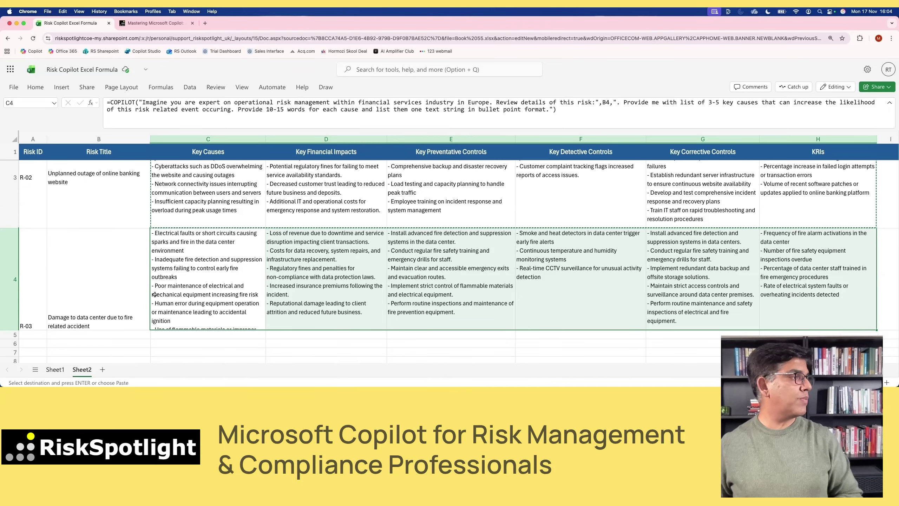
pyautogui.scroll(-1, 162, 250)
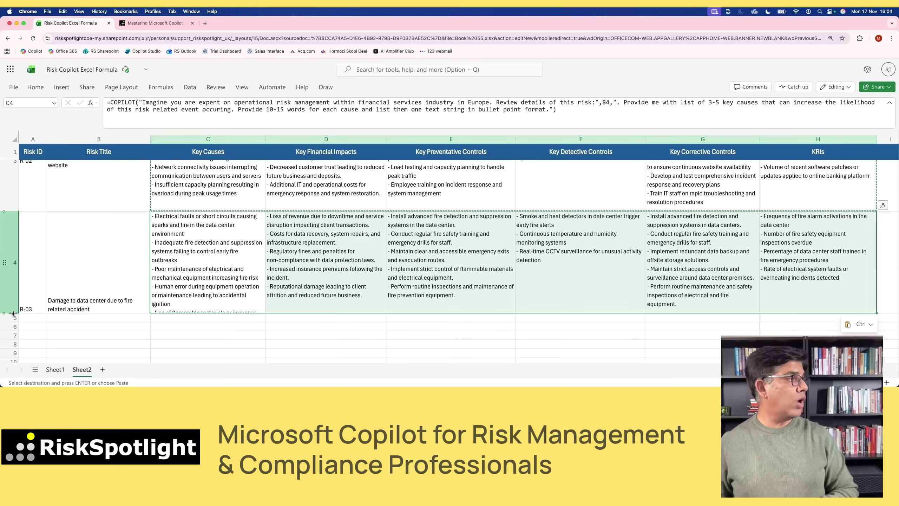
pyautogui.moveTo(5, 313)
pyautogui.mouseDown()
pyautogui.moveTo(5, 348)
pyautogui.moveTo(5, 329)
pyautogui.mouseUp()
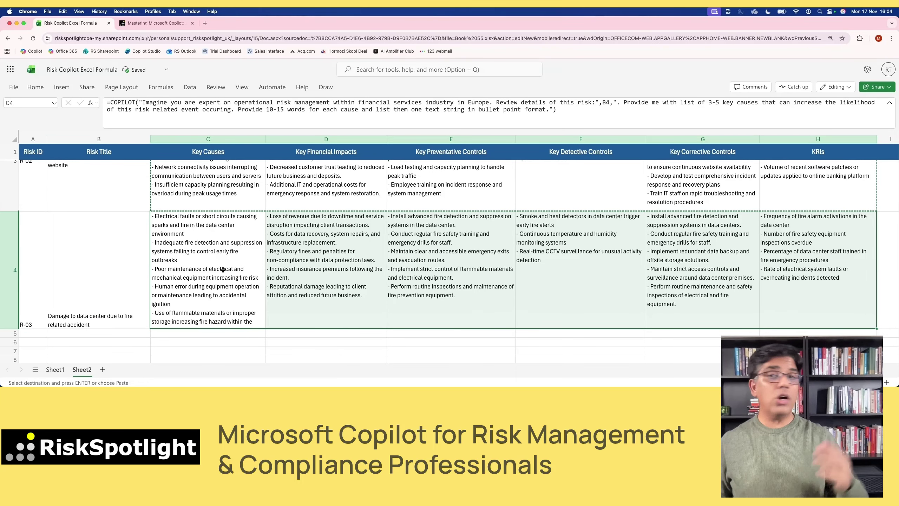
# Review R-03's generated financial impacts, preventative, detective and corrective controls, and KRIs with their formulas
pyautogui.click(337, 262)
pyautogui.click(468, 259)
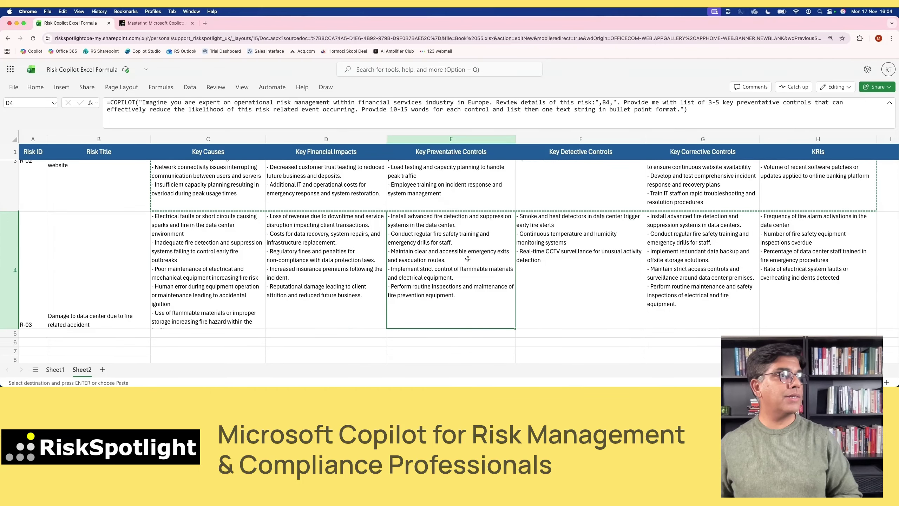
pyautogui.click(565, 256)
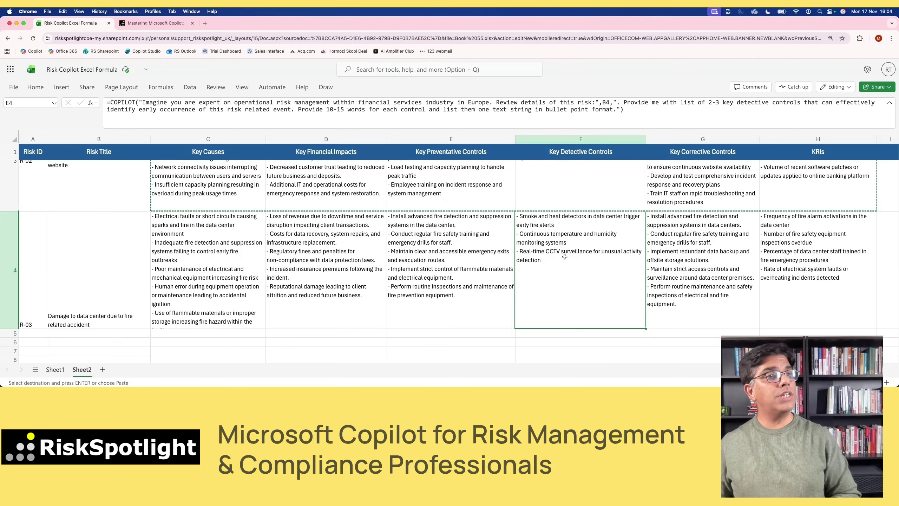
pyautogui.click(674, 265)
pyautogui.click(817, 280)
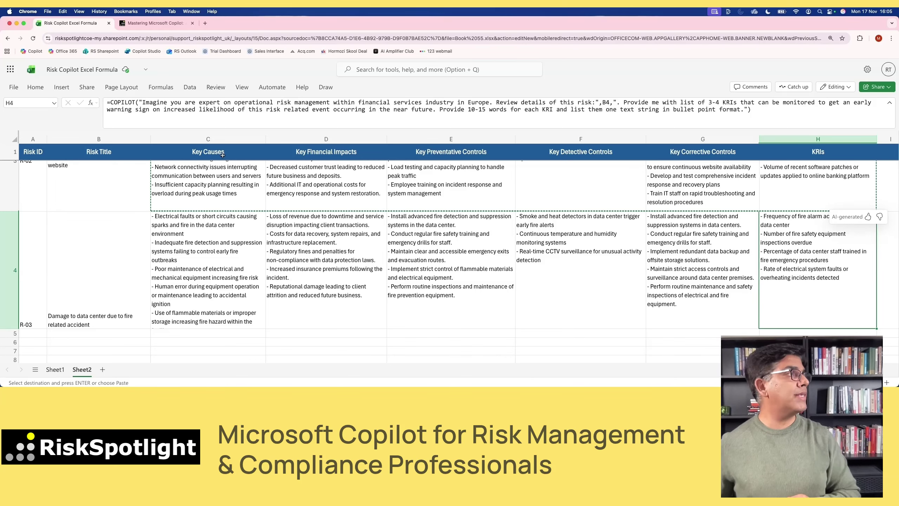
# Switch to the RiskSpotlight Copilot course page and look through its overview, dates, testimonial, content, and fee and logistics
pyautogui.click(140, 24)
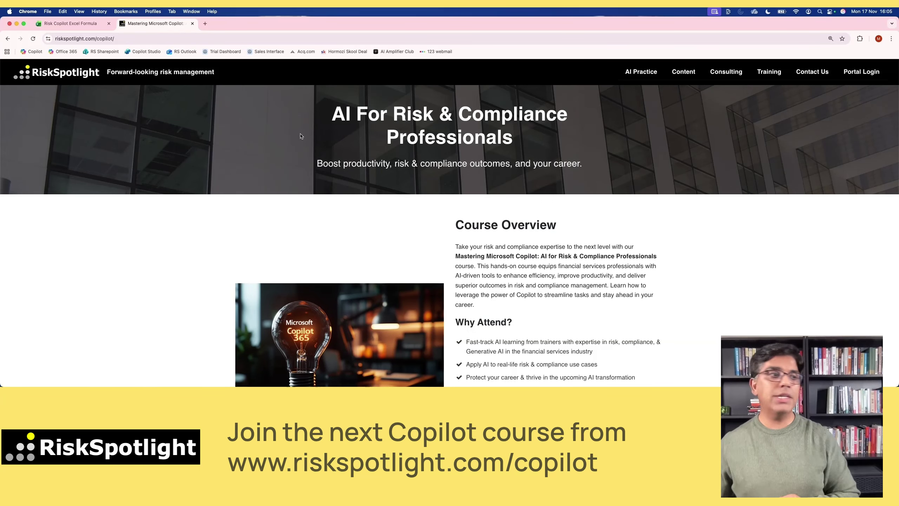
pyautogui.scroll(-5, 328, 183)
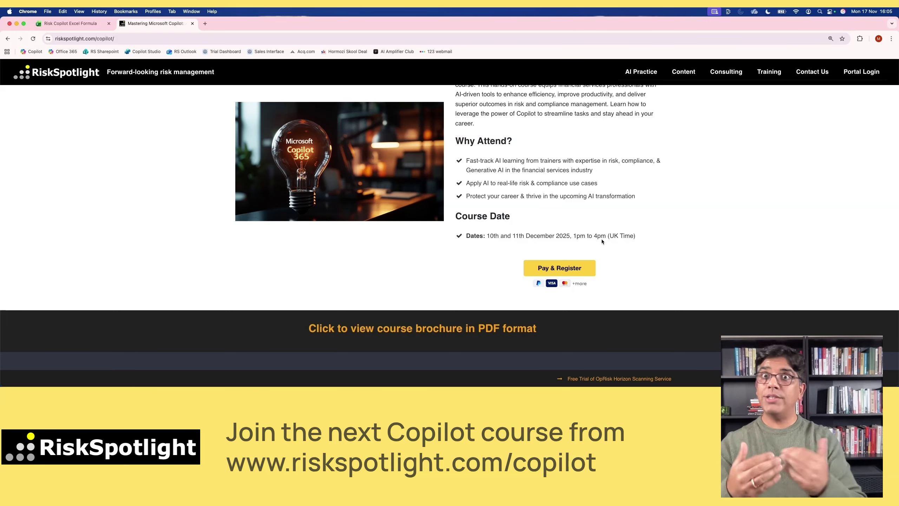
pyautogui.scroll(-15, 567, 213)
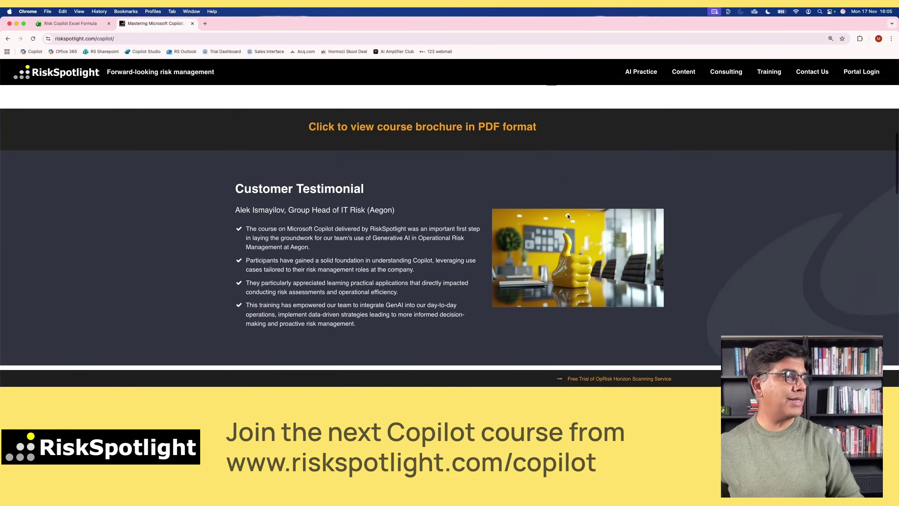
pyautogui.scroll(-12, 568, 213)
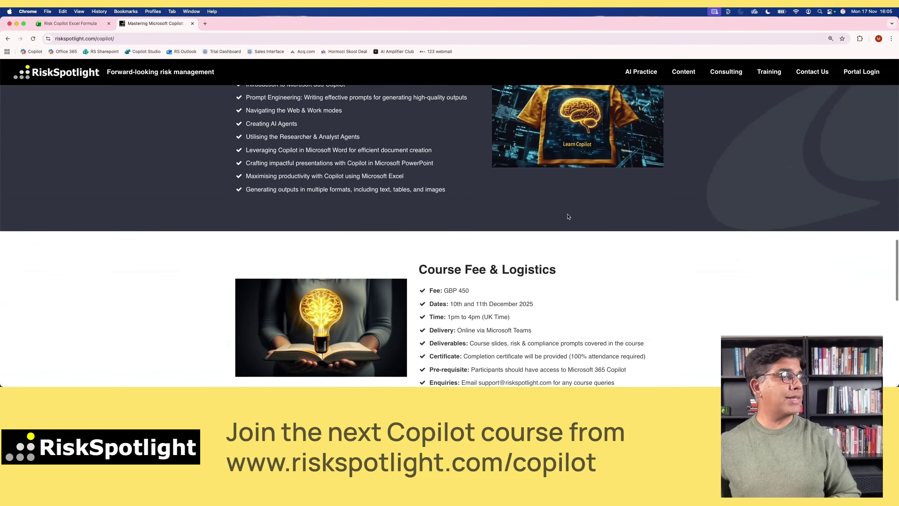
pyautogui.scroll(2, 465, 215)
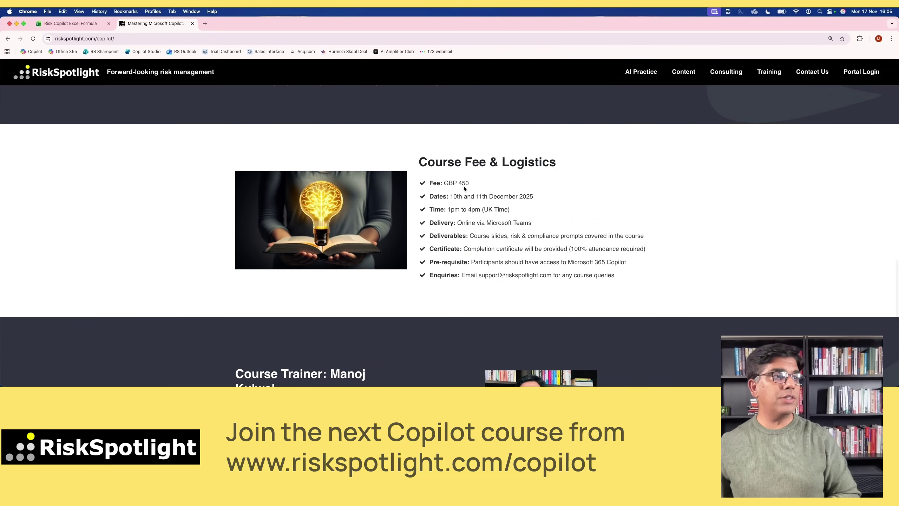